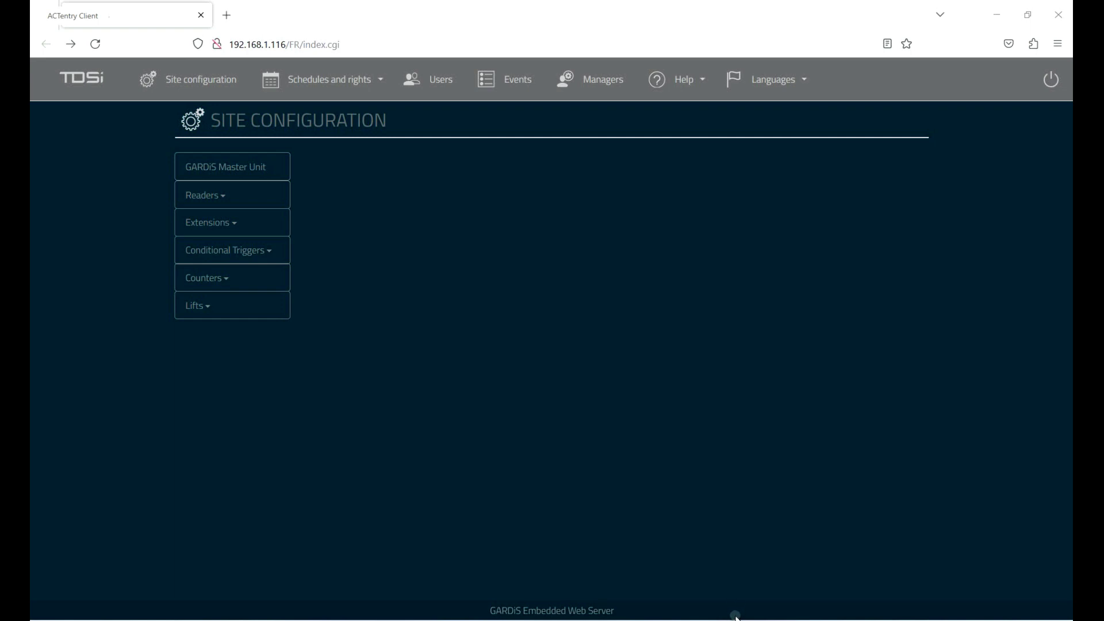
# - Confirm GARDIS-80FD.home is at 192.168.1.116 in Advanced IP Scanner, then switch to Edge
pyautogui.moveTo(733, 619)
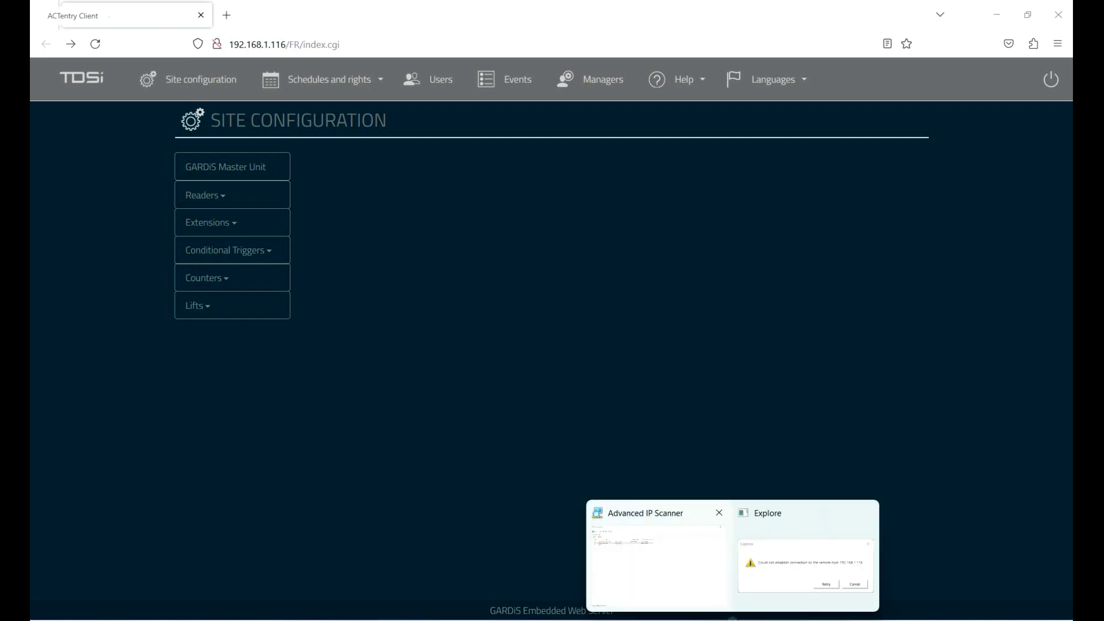
pyautogui.click(678, 566)
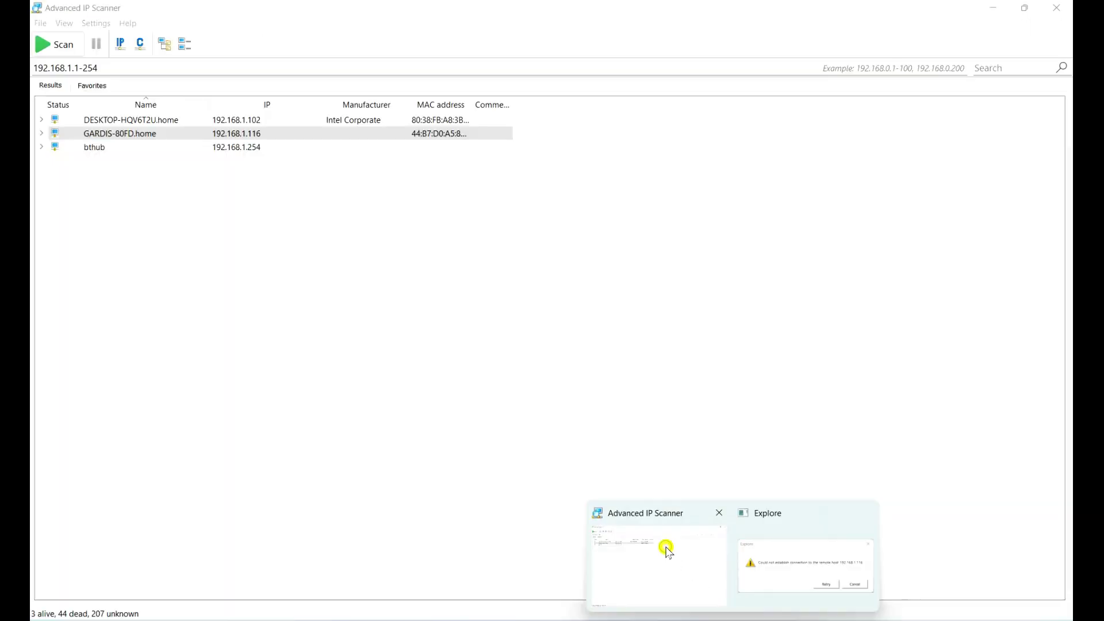
pyautogui.click(128, 140)
pyautogui.click(158, 133)
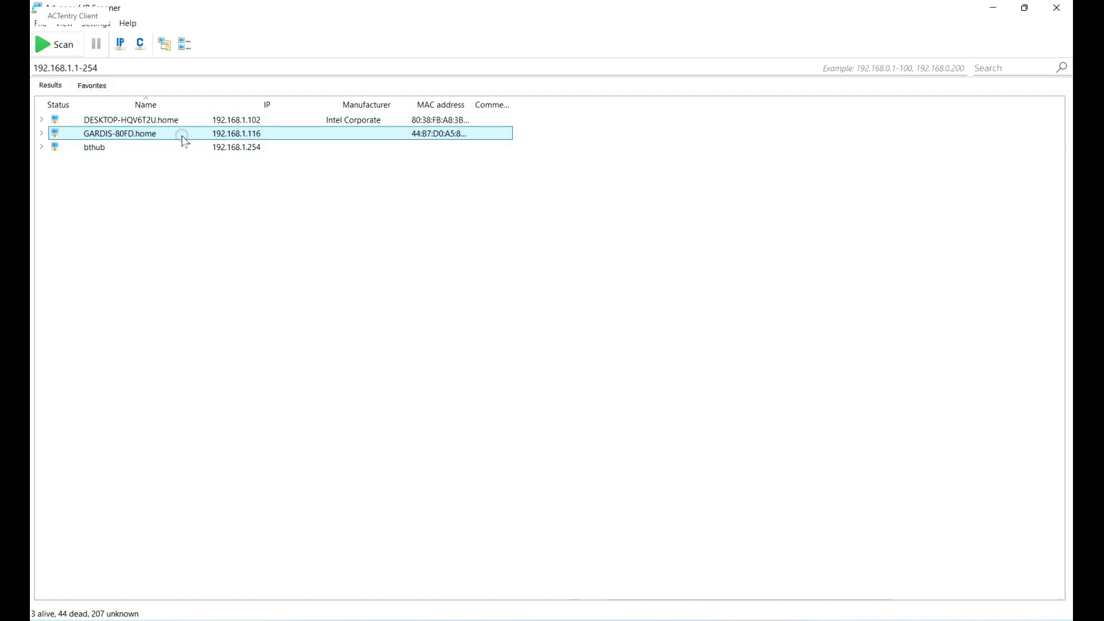
pyautogui.click(165, 132)
pyautogui.moveTo(583, 620)
pyautogui.click(553, 575)
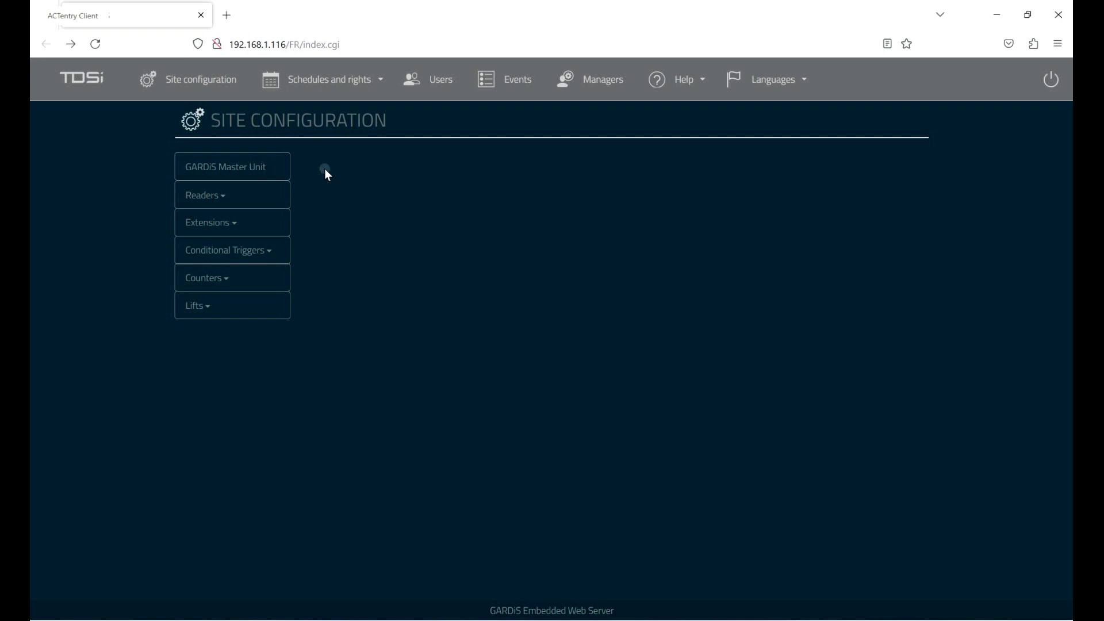
# - In GARDiS Master Unit settings, try Static IP address, then revert addressing to DHCP
pyautogui.click(262, 166)
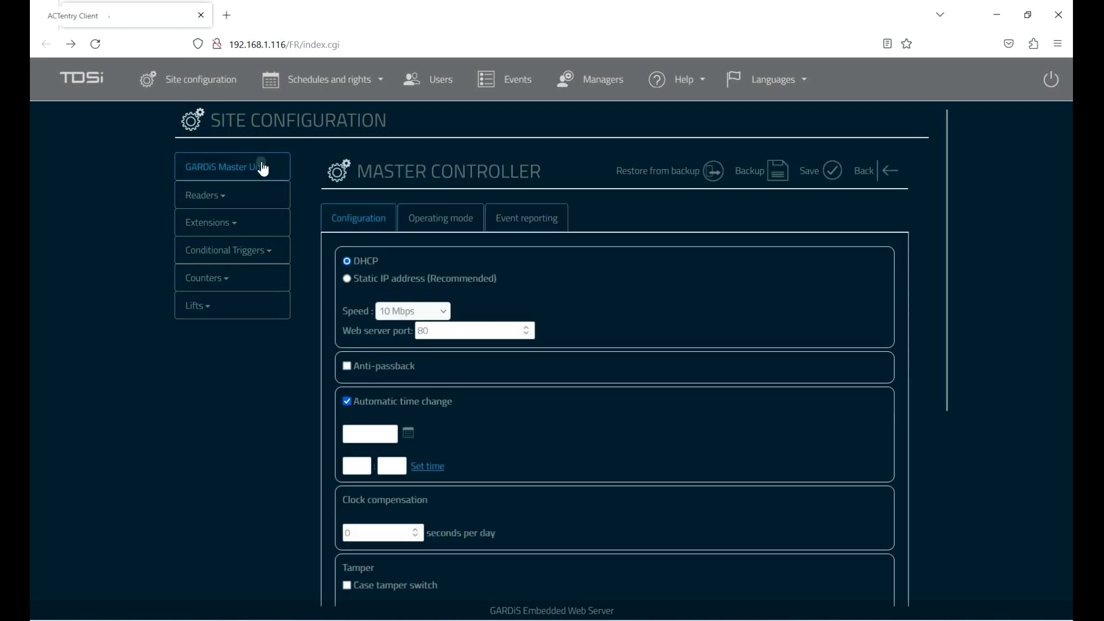
pyautogui.click(367, 265)
pyautogui.click(360, 275)
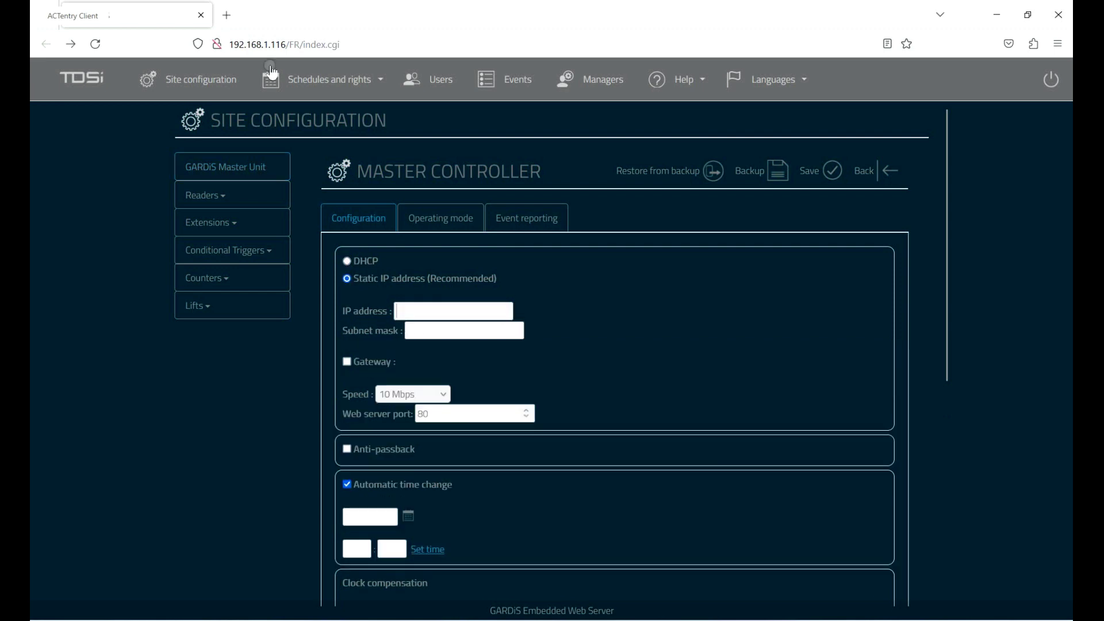
pyautogui.click(449, 317)
pyautogui.click(375, 263)
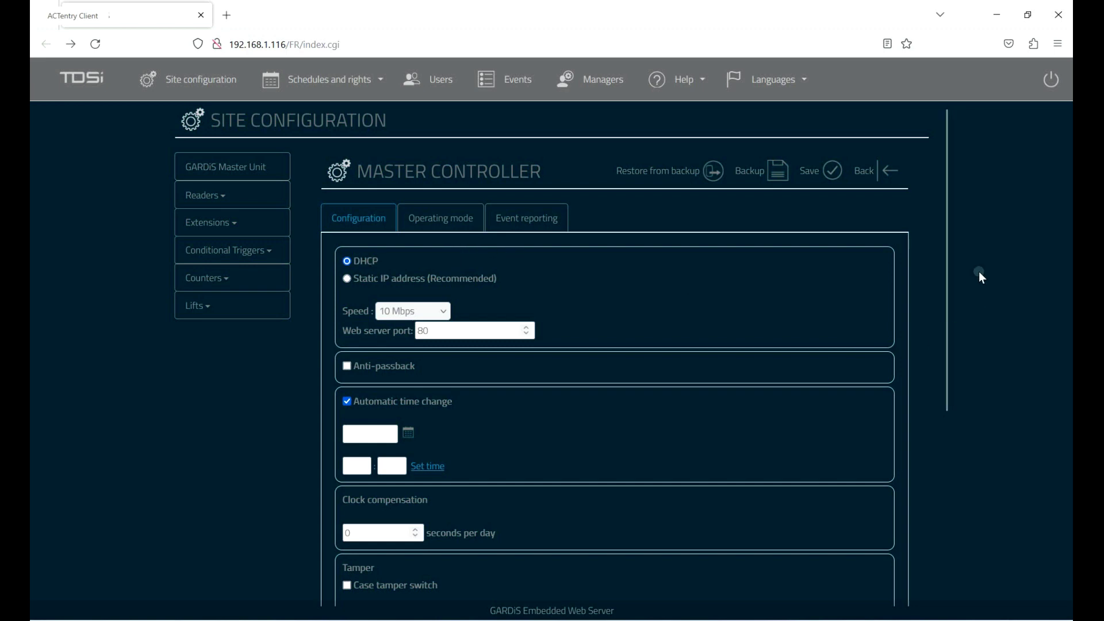
pyautogui.moveTo(950, 244); pyautogui.dragTo(956, 393)
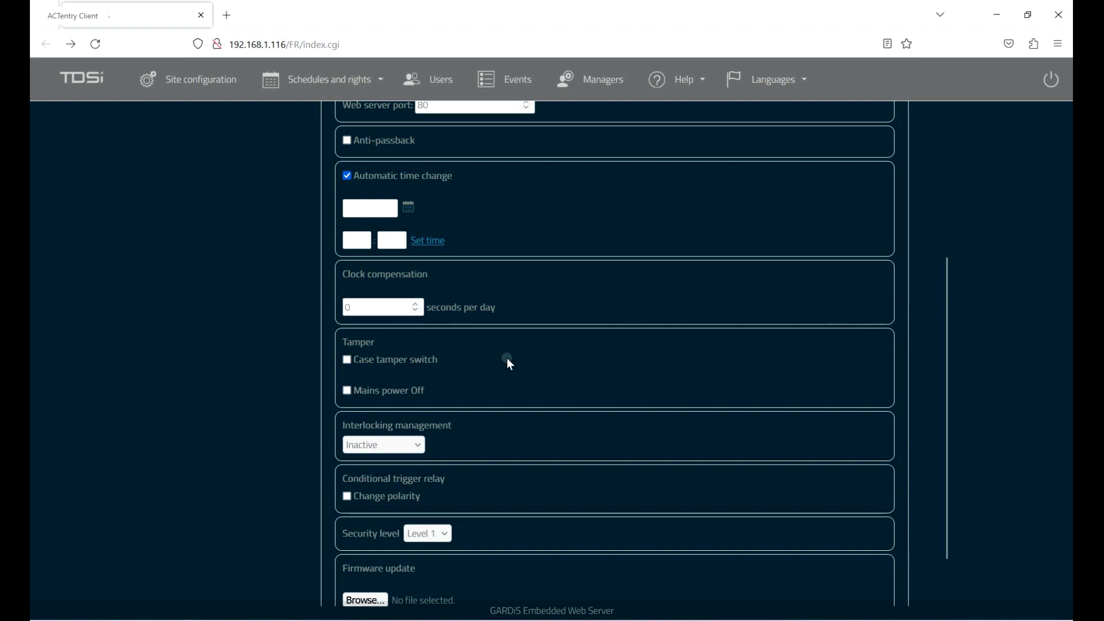
pyautogui.click(946, 321)
pyautogui.moveTo(947, 323); pyautogui.dragTo(954, 160)
pyautogui.click(442, 221)
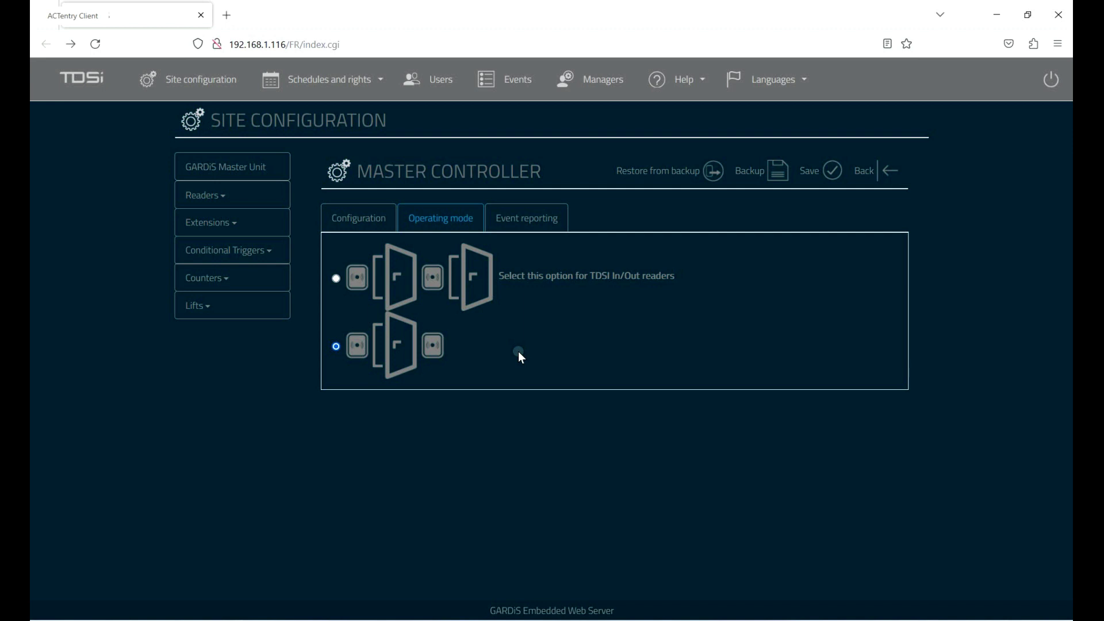
pyautogui.click(369, 220)
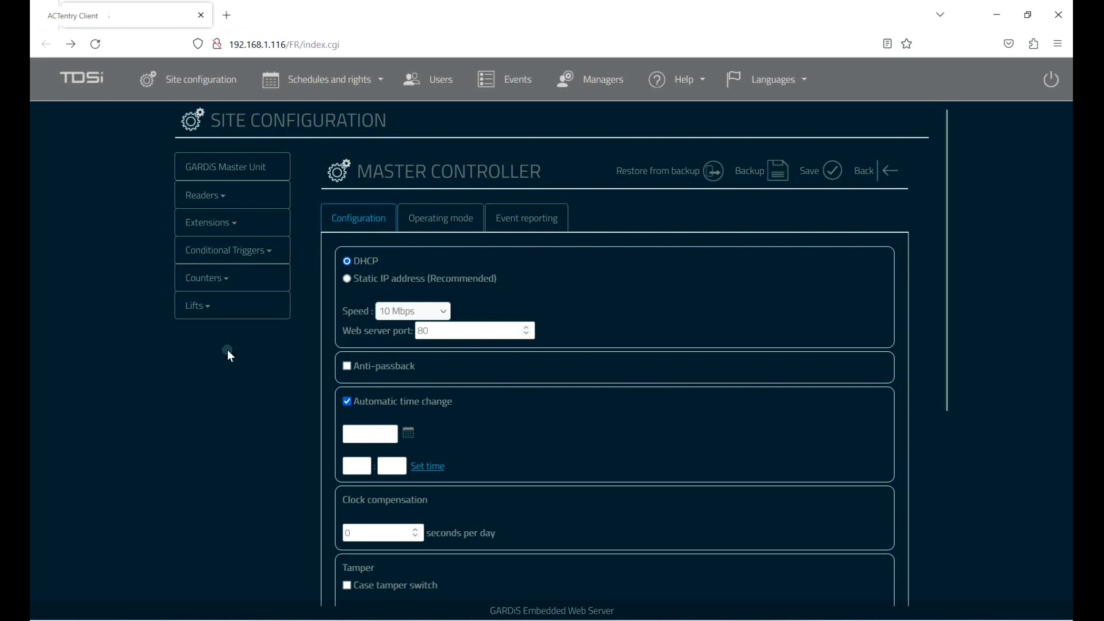
# - Open Readers > Reader 1 and set its reader type to TDSI Reader
pyautogui.click(208, 196)
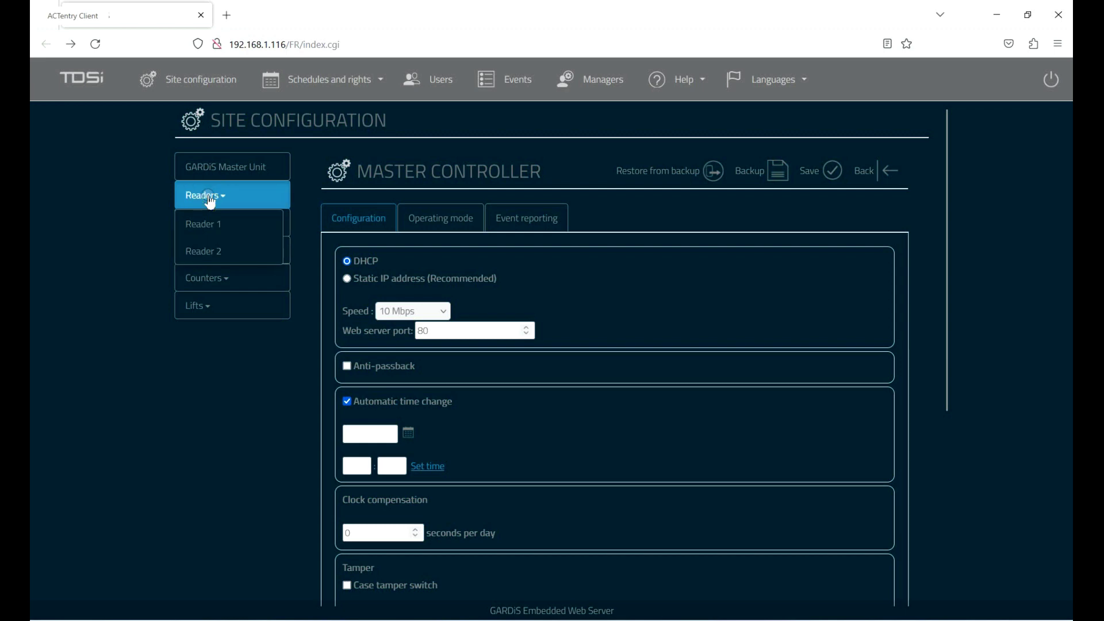
pyautogui.click(233, 223)
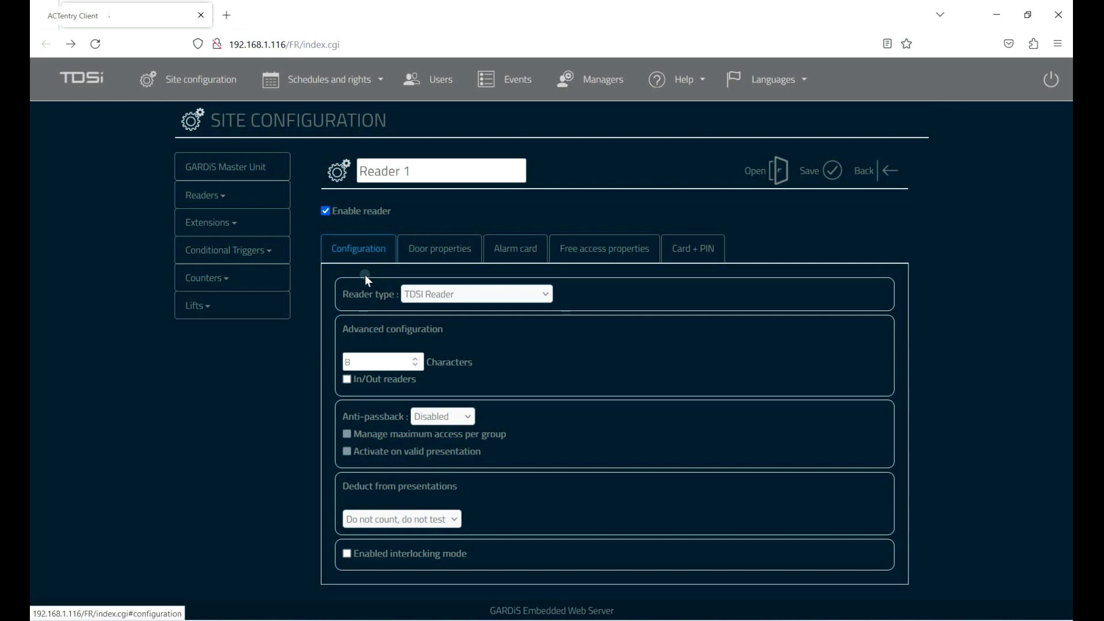
pyautogui.click(489, 293)
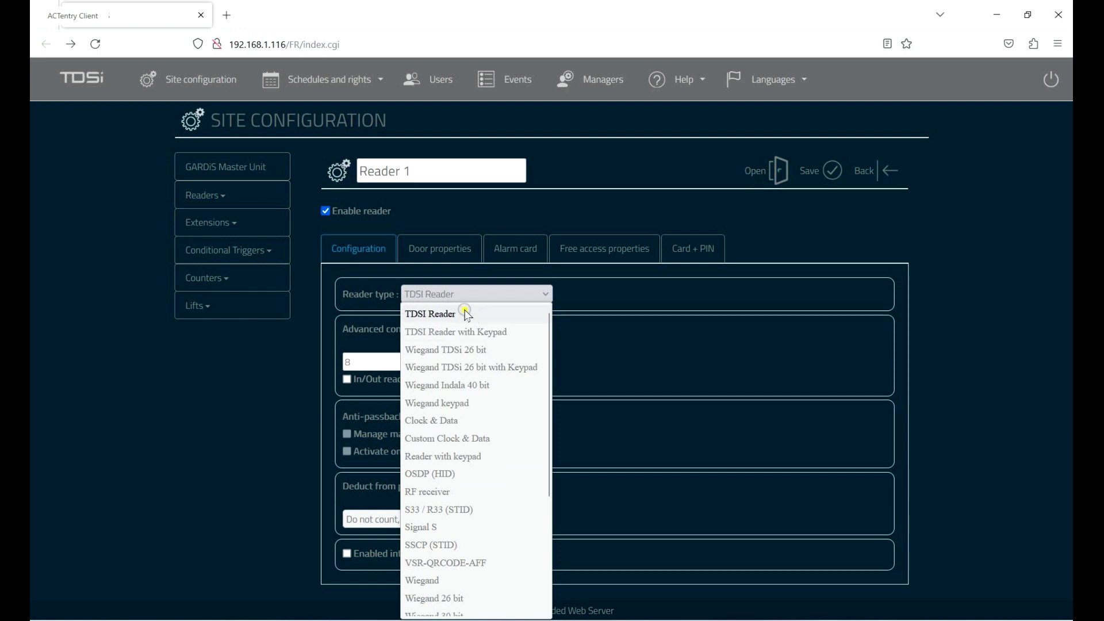
pyautogui.click(466, 313)
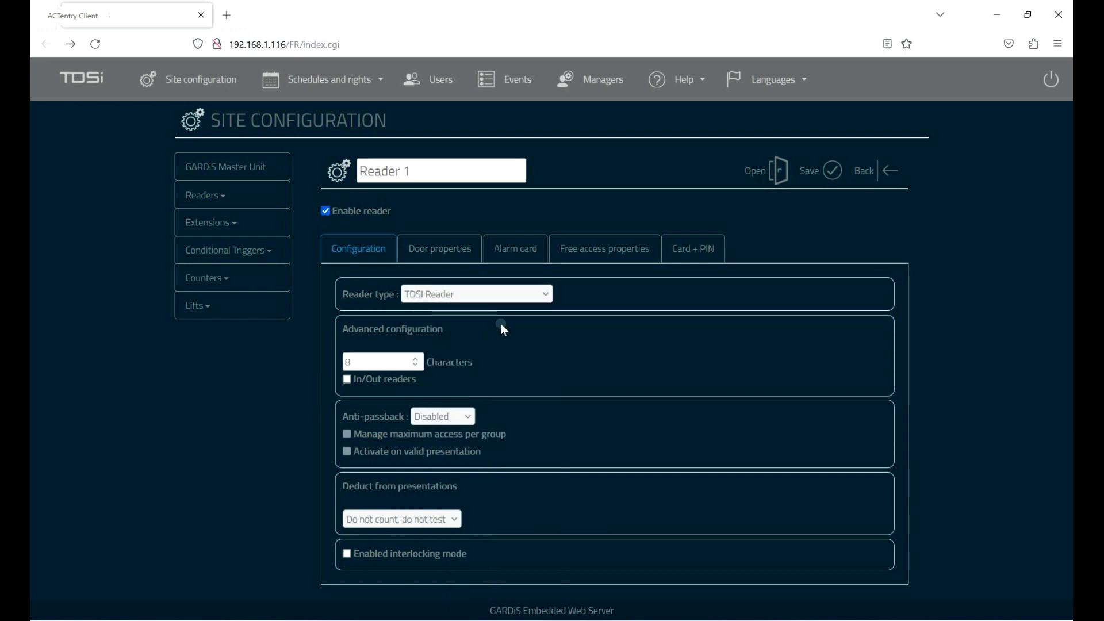
pyautogui.click(412, 347)
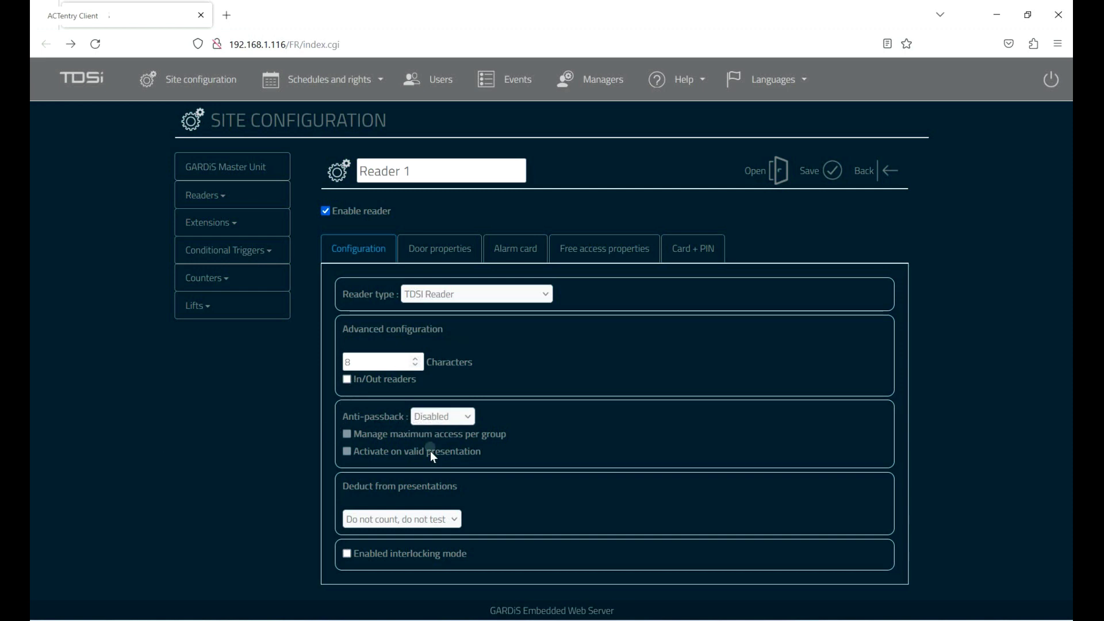
pyautogui.click(444, 295)
pyautogui.click(438, 313)
# - Open Group 1 from Schedules and rights > Access group, go back, then reopen it
pyautogui.click(335, 80)
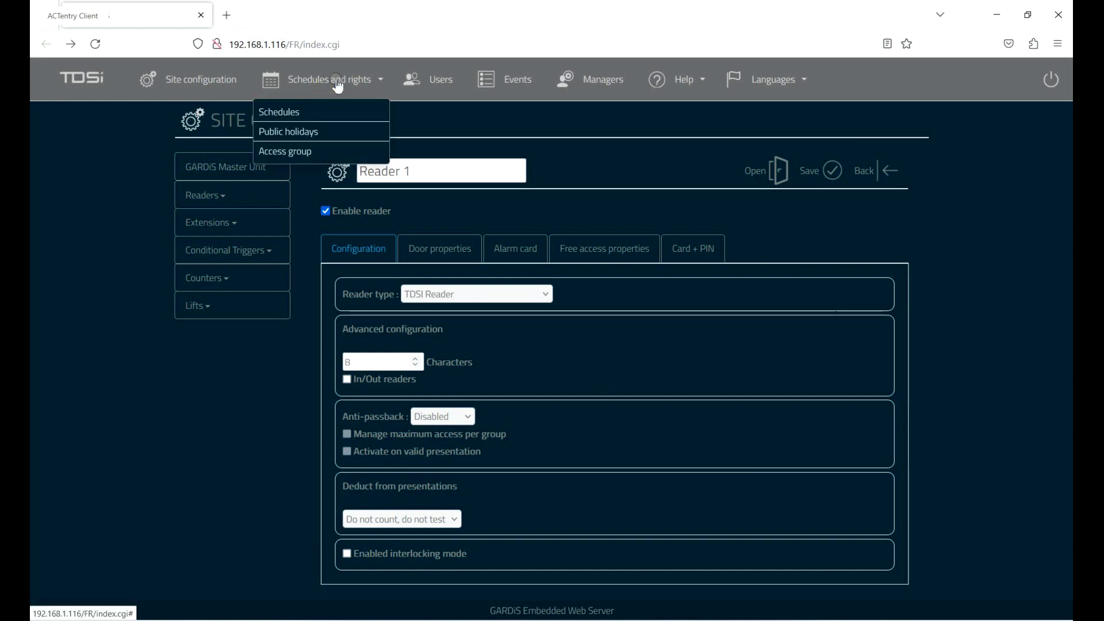
pyautogui.click(300, 149)
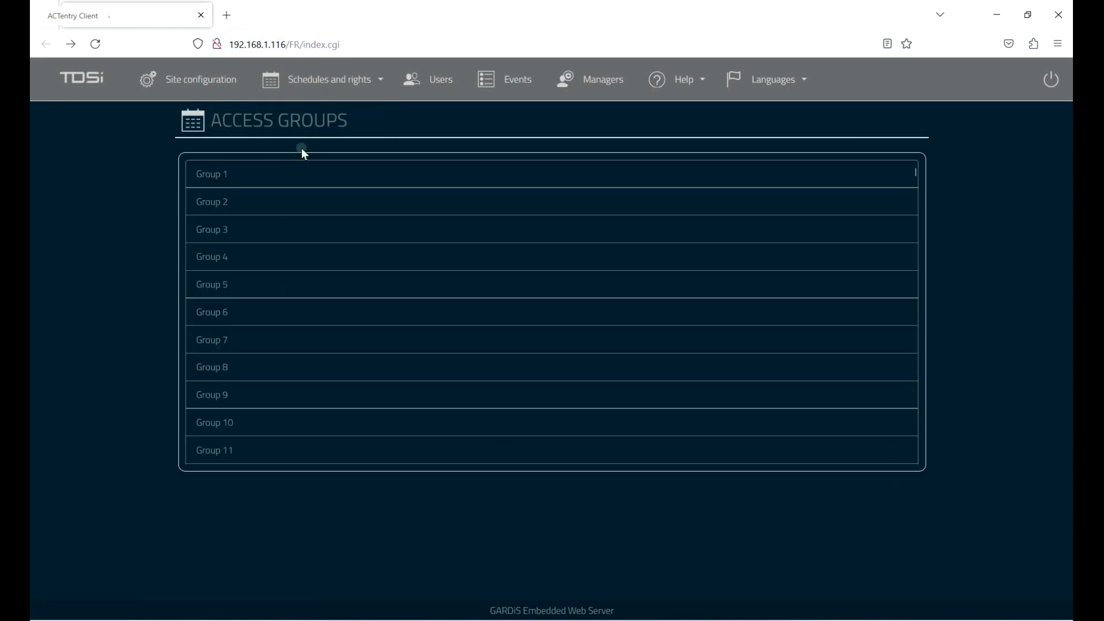
pyautogui.click(252, 175)
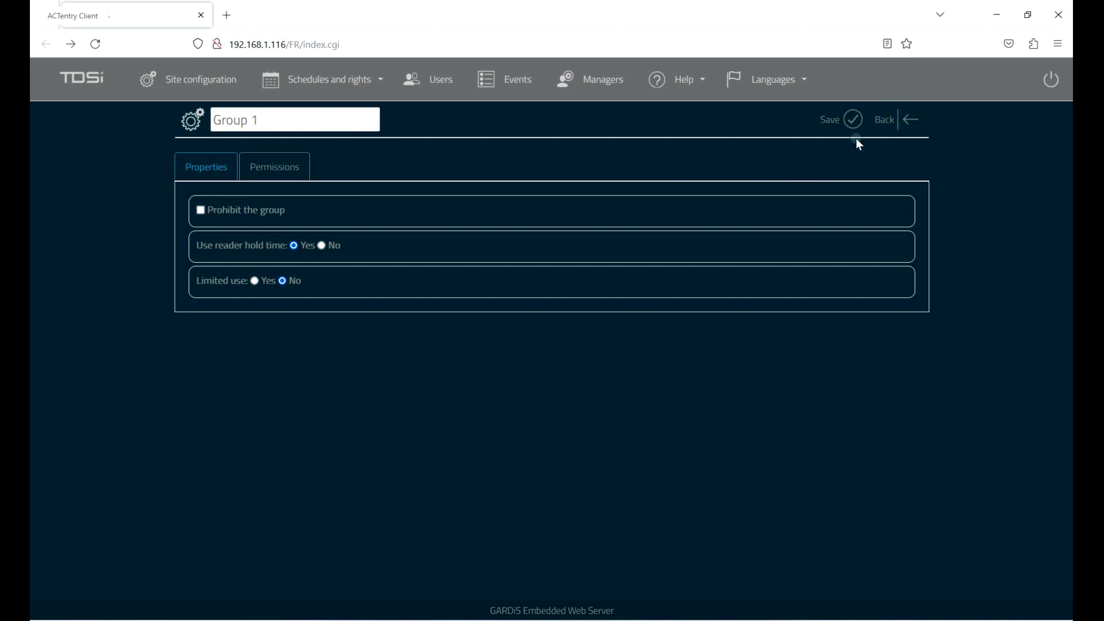
pyautogui.click(890, 120)
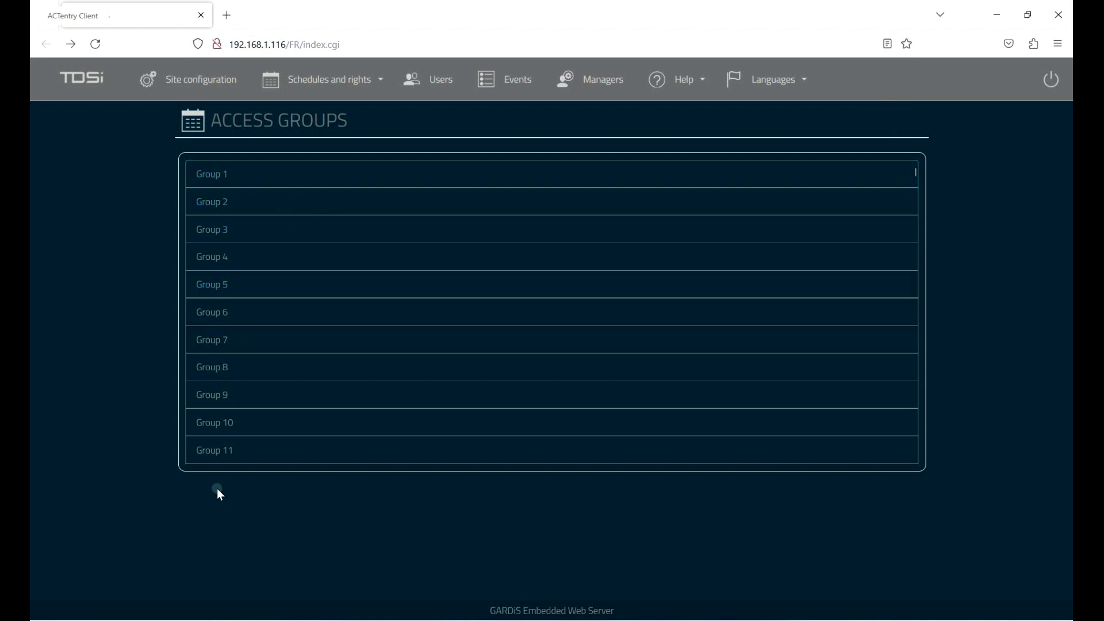
pyautogui.click(217, 174)
pyautogui.click(262, 211)
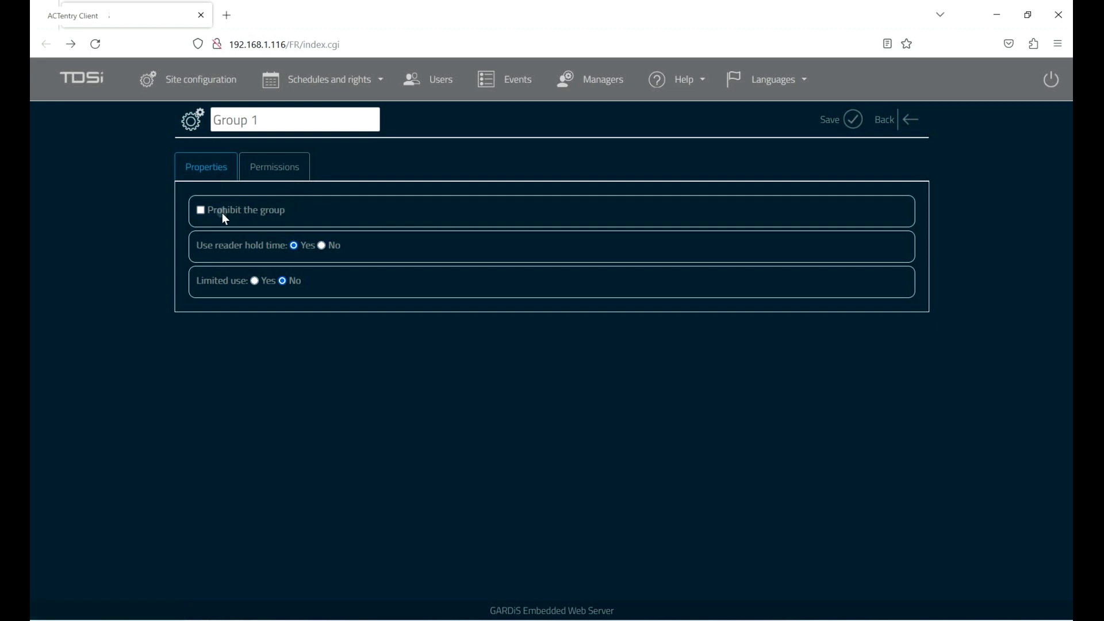
pyautogui.click(262, 260)
# - Set Reader 1 to Permanent access in Group 1's Permissions, save, and confirm the update
pyautogui.moveTo(277, 182); pyautogui.dragTo(285, 168)
pyautogui.click(268, 172)
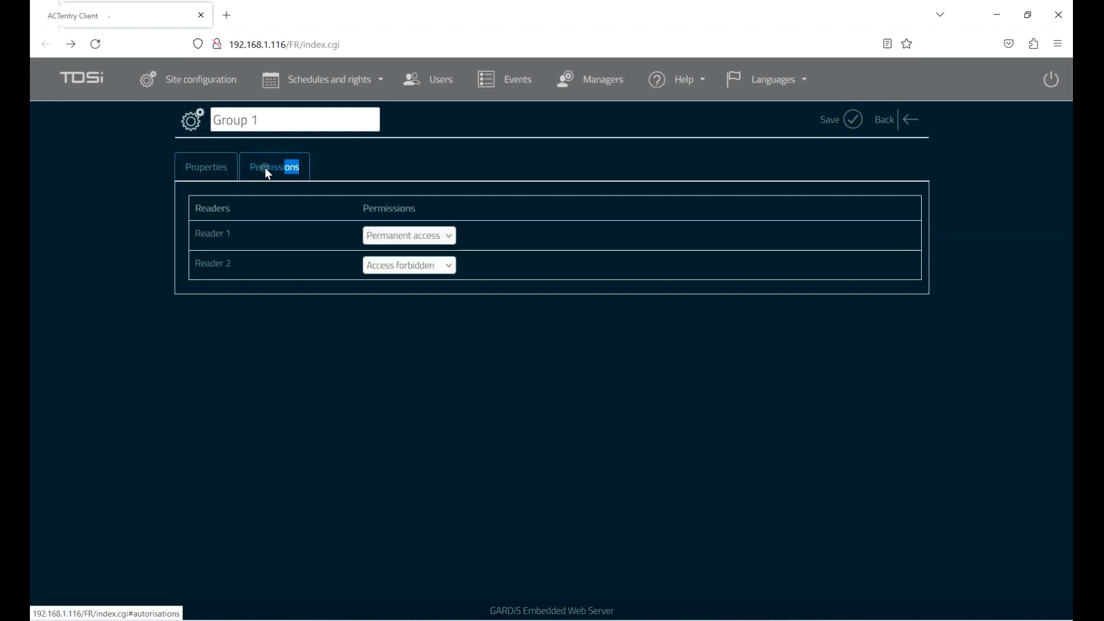
pyautogui.click(230, 225)
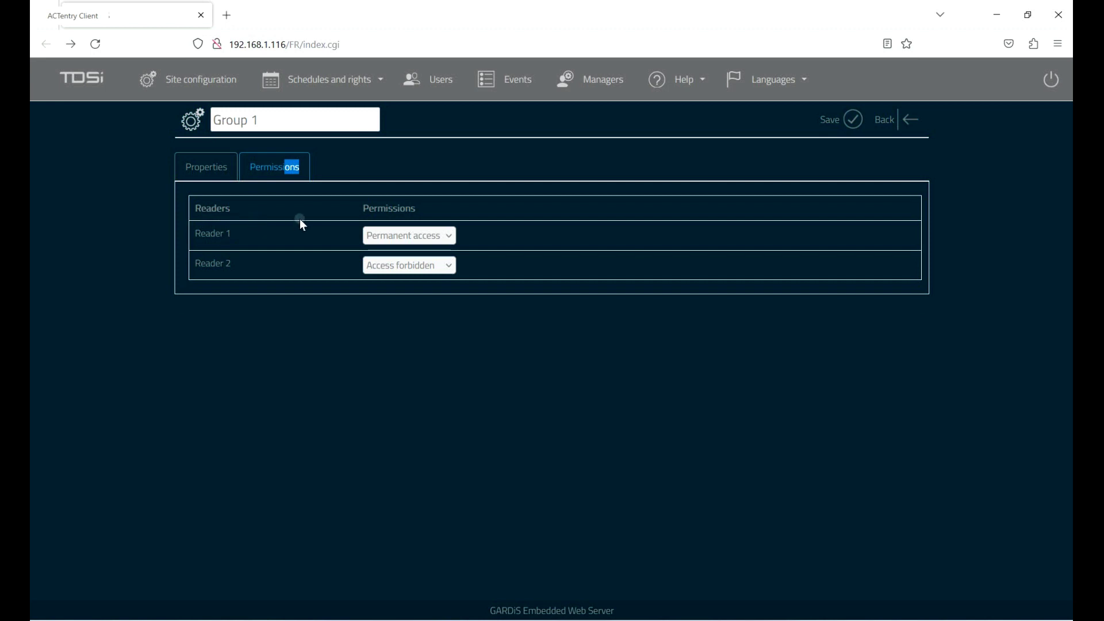
pyautogui.click(406, 236)
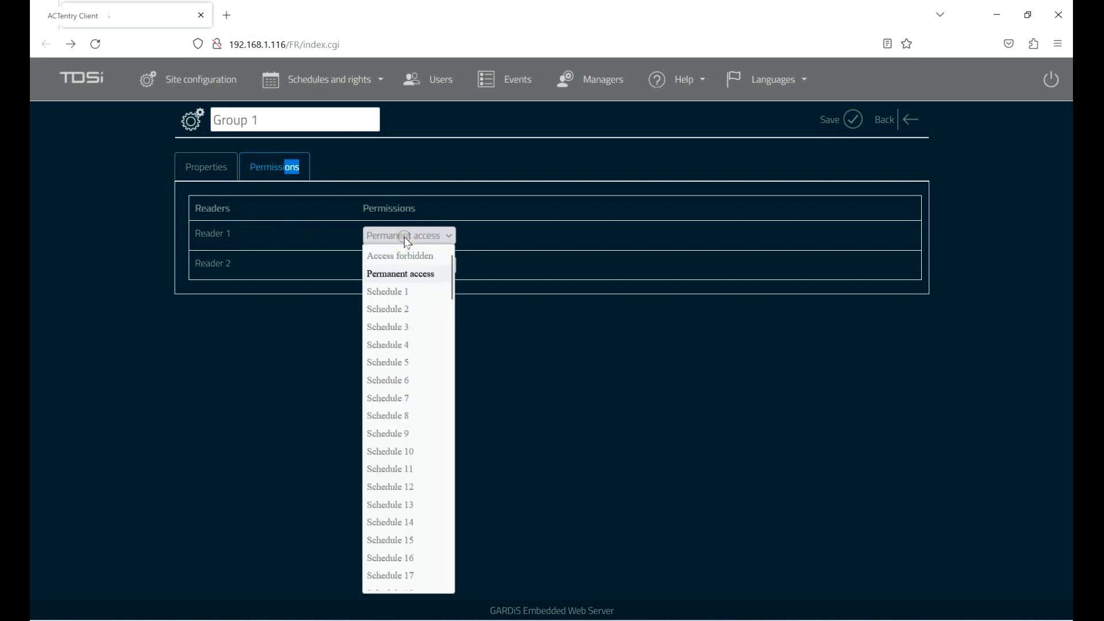
pyautogui.click(422, 276)
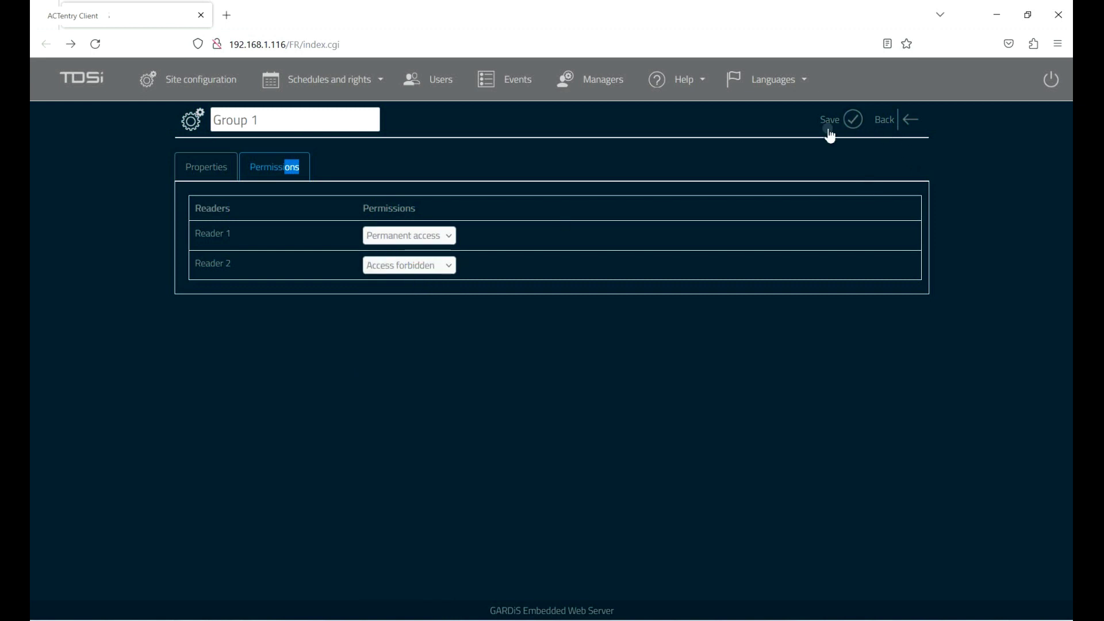
pyautogui.click(857, 134)
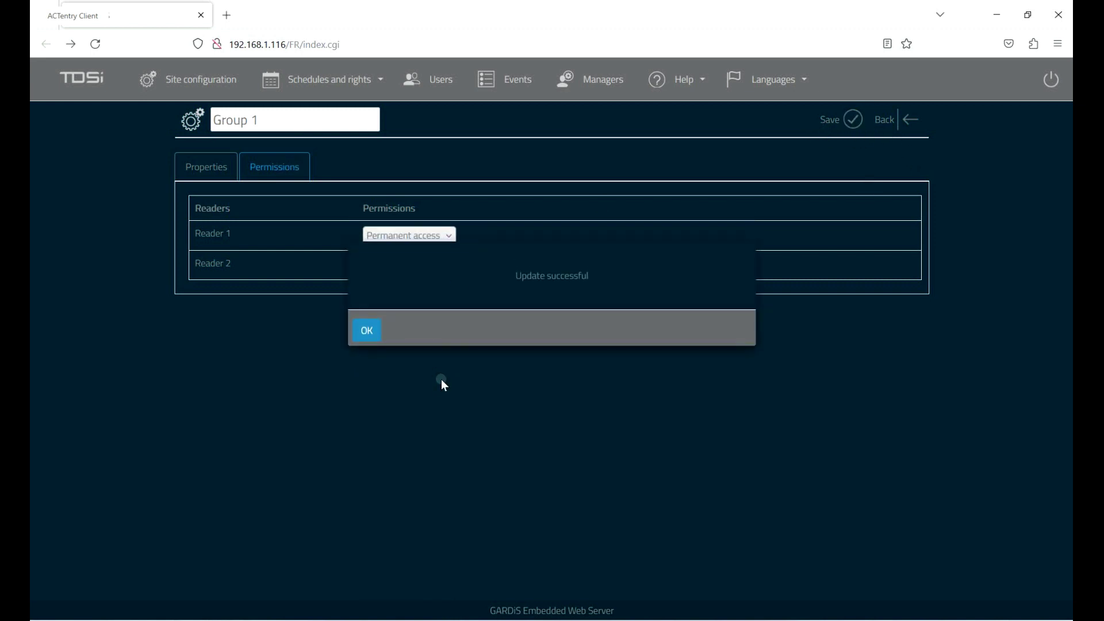
pyautogui.click(366, 329)
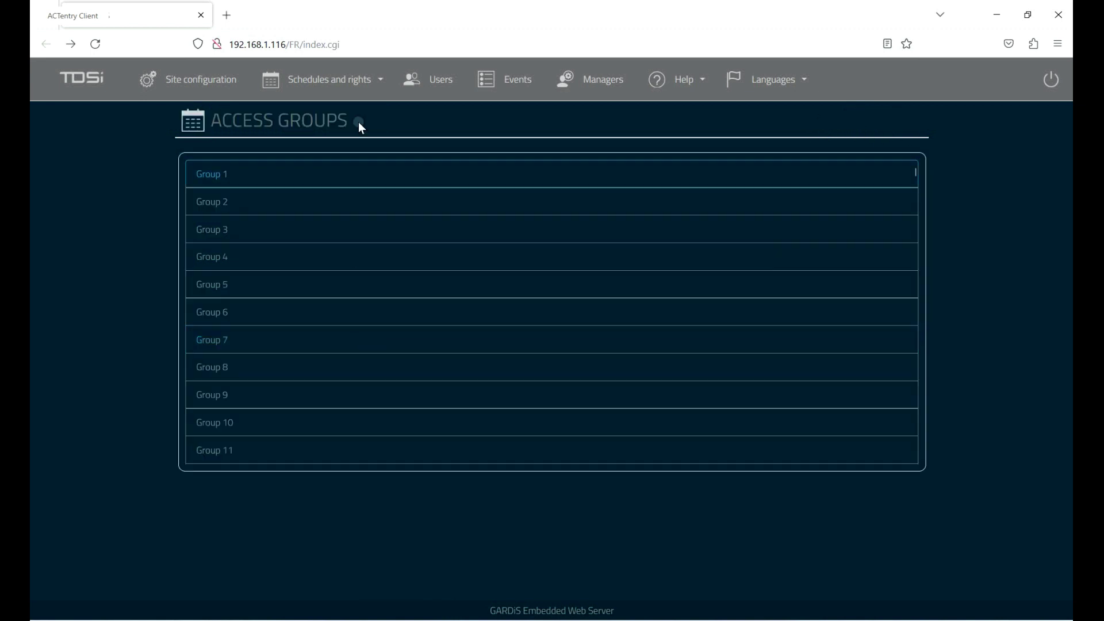
# - View Schedule 1's empty weekly periods from Schedules and rights > Schedules, then return to the list
pyautogui.click(316, 85)
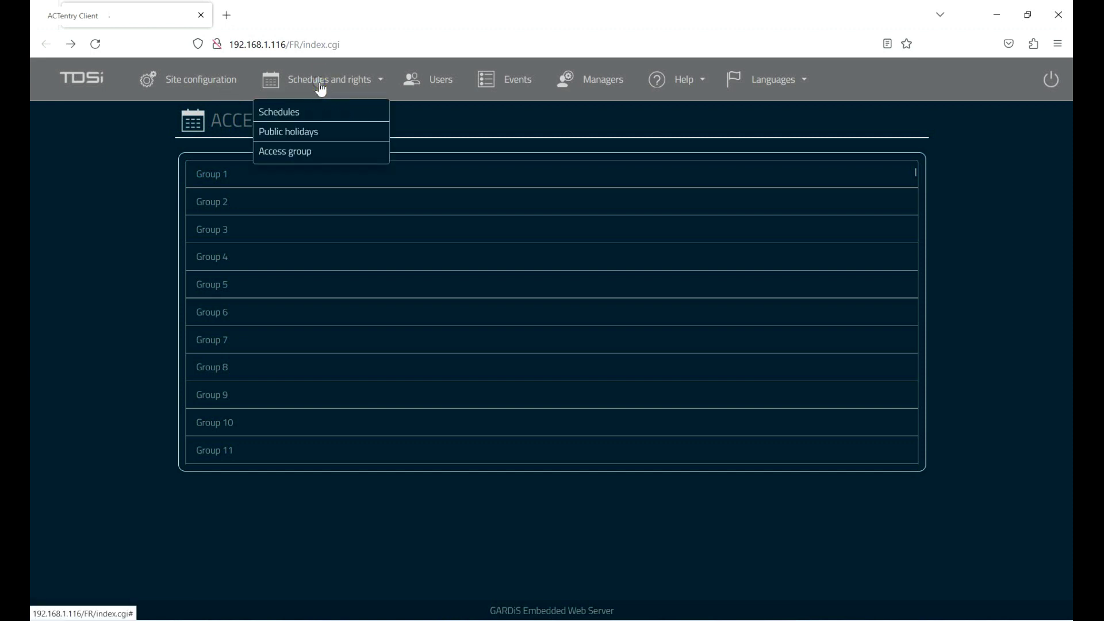
pyautogui.click(310, 112)
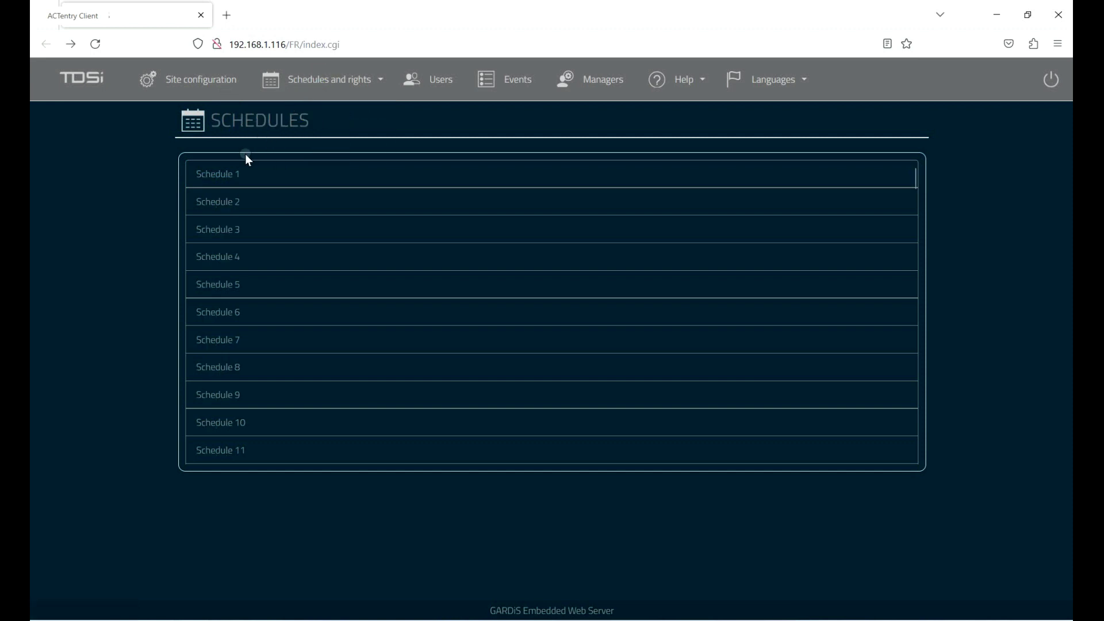
pyautogui.click(228, 181)
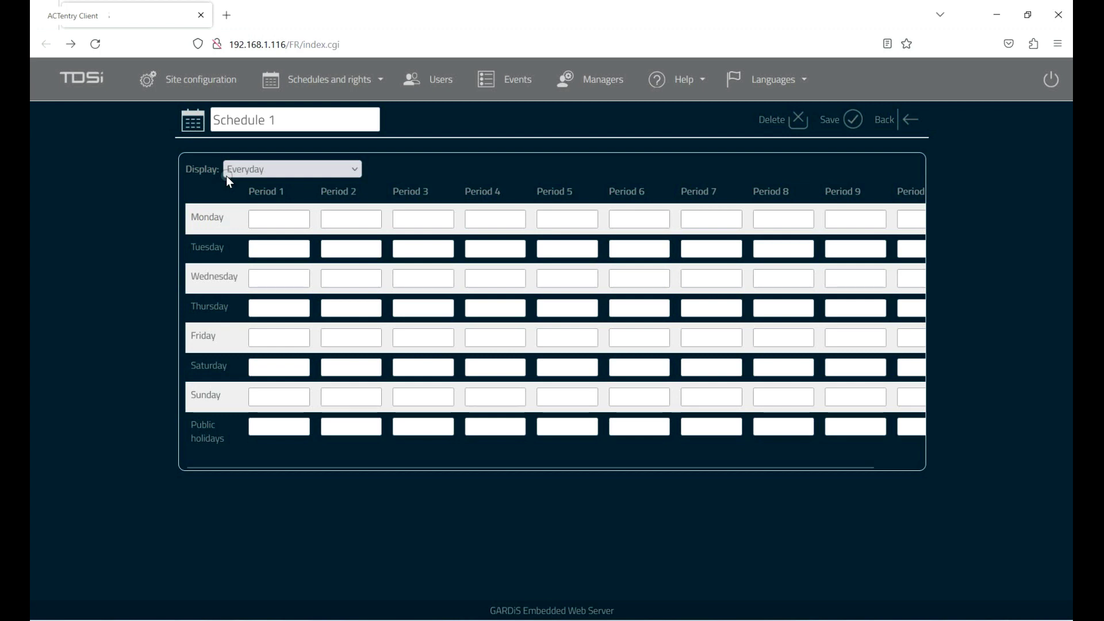
pyautogui.click(890, 121)
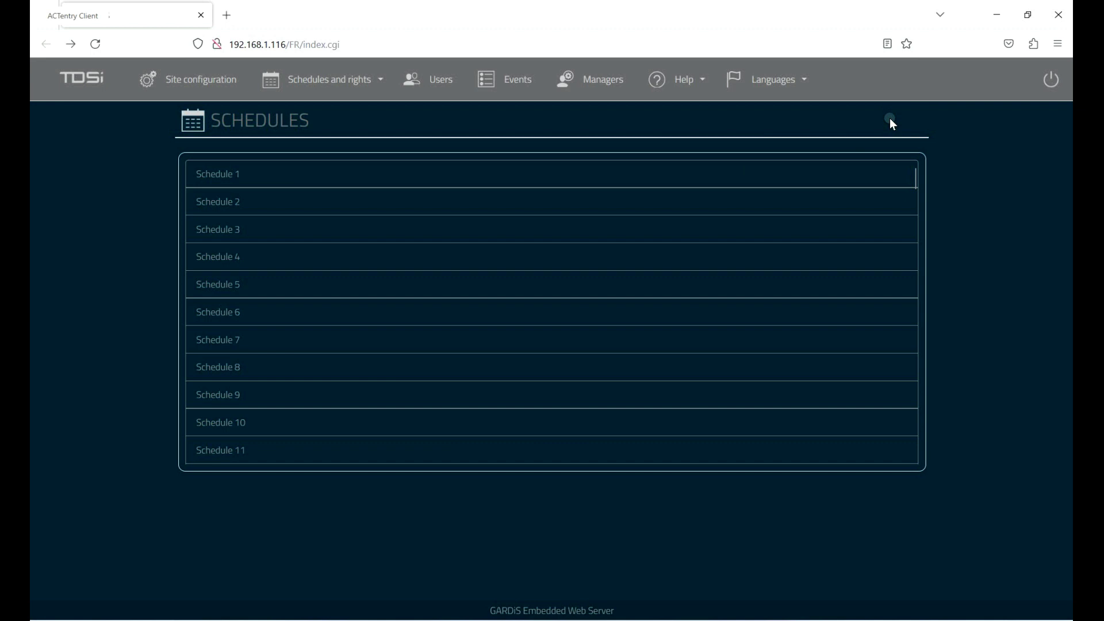
# - Go back to Site configuration, showing the Master Unit, Readers, Extensions and other sections
pyautogui.click(210, 80)
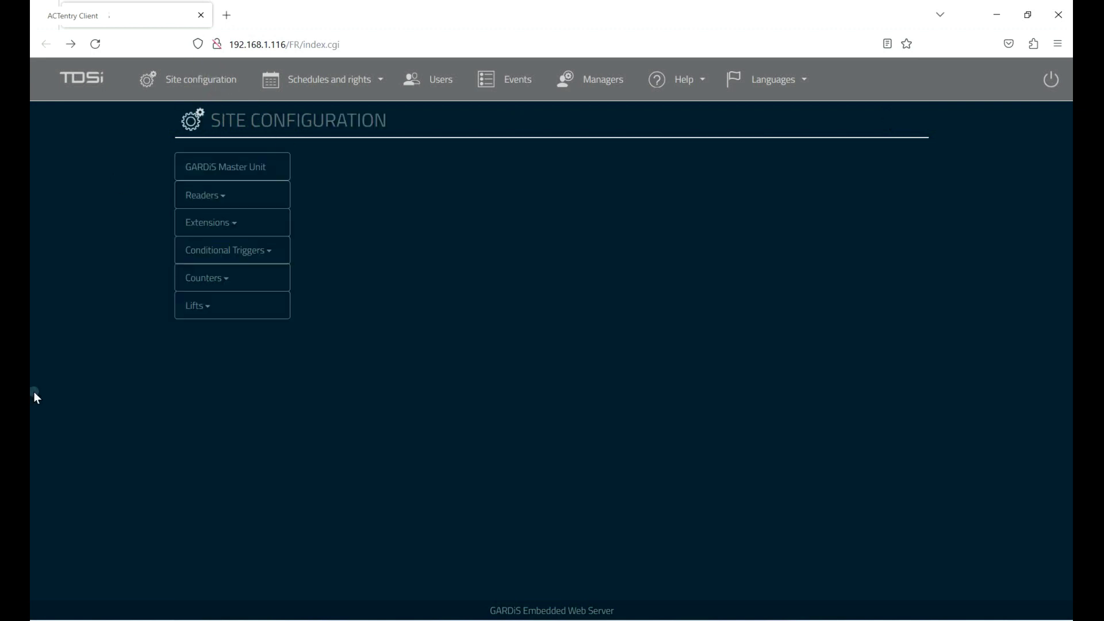